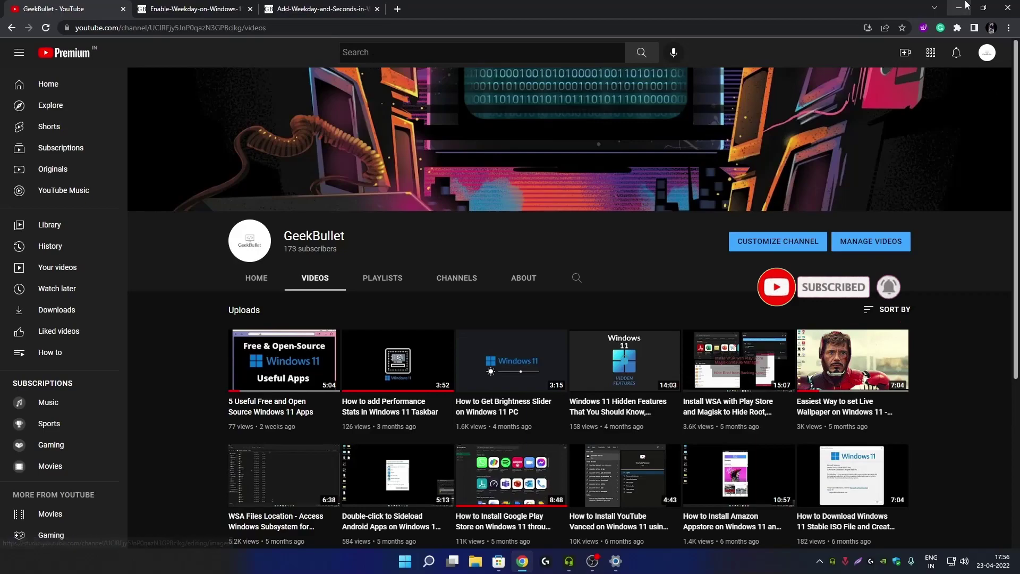
Step: Hide Chrome with Win+D so the desktop and taskbar clock are visible
key(super+d)
Step: Open the classic Date and Time dialog from the taskbar clock's date and time settings
right_click(996, 564)
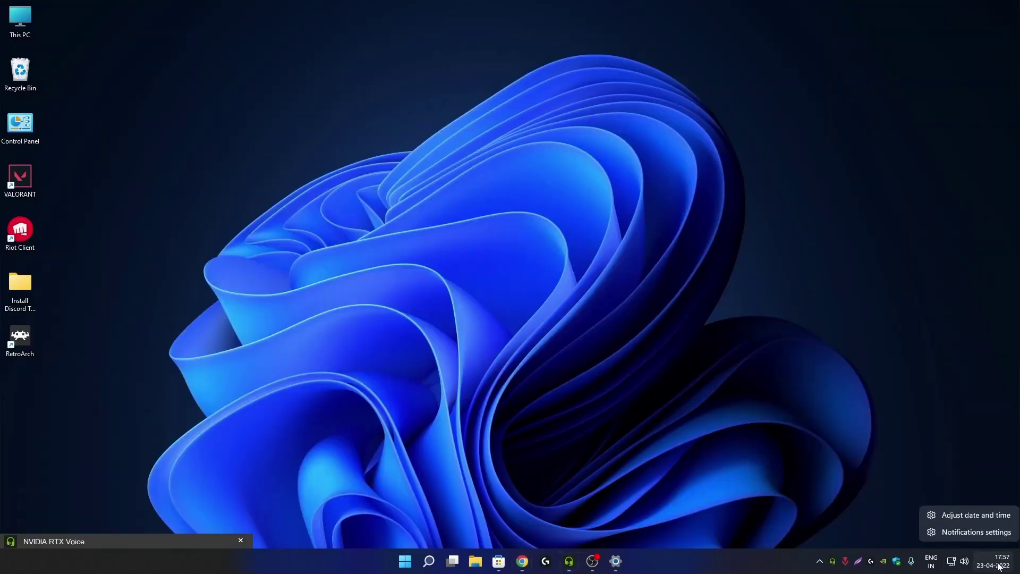
click(971, 516)
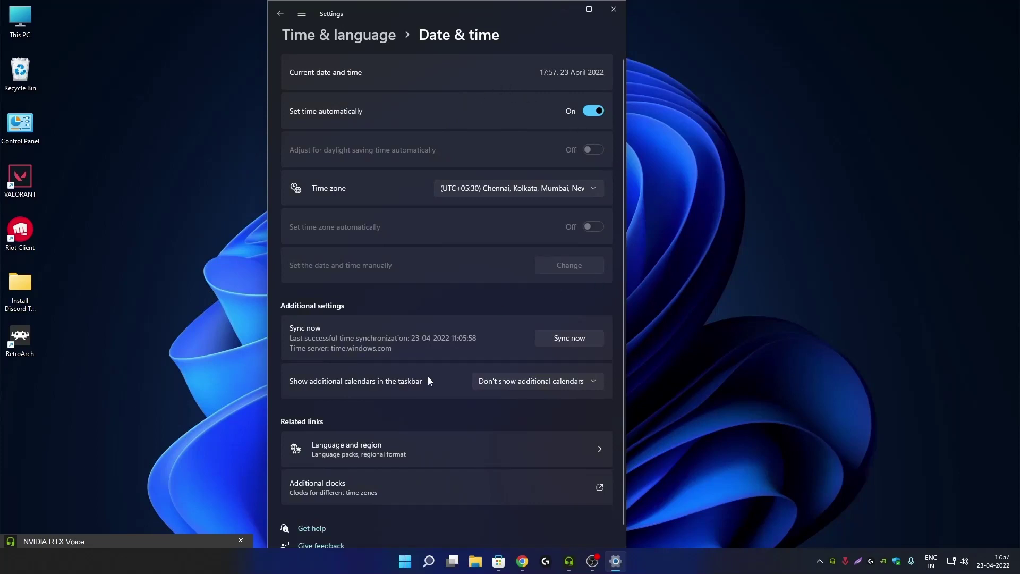
click(389, 489)
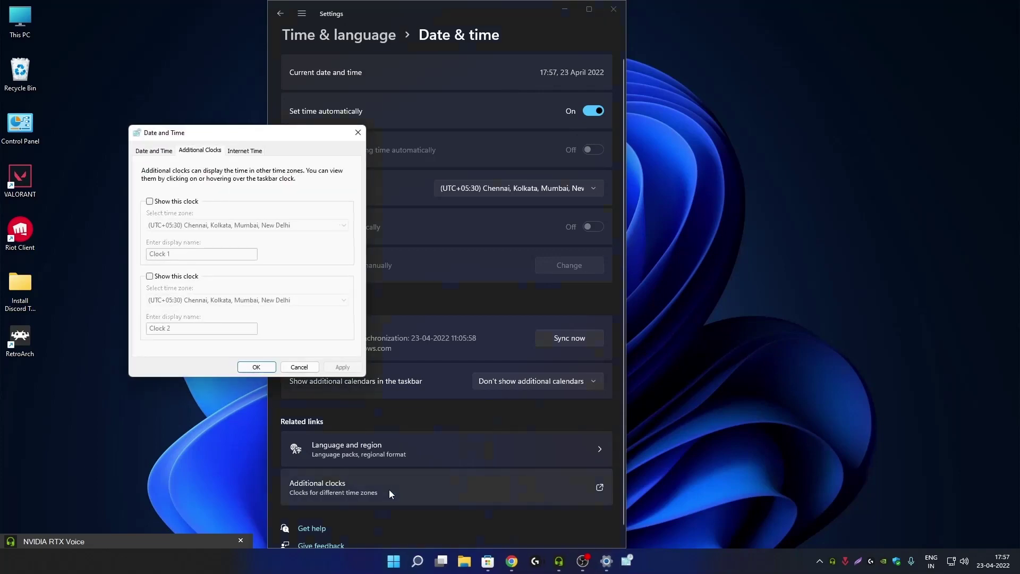
click(153, 151)
drag(202, 131, 348, 32)
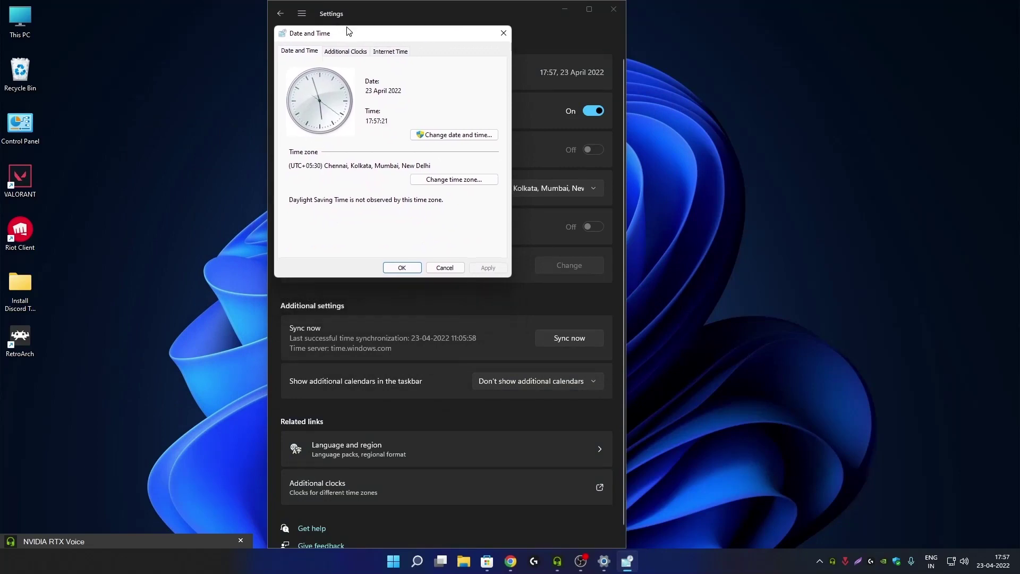
Step: Open the Region dialog's Customize Format window on its Date tab
click(449, 137)
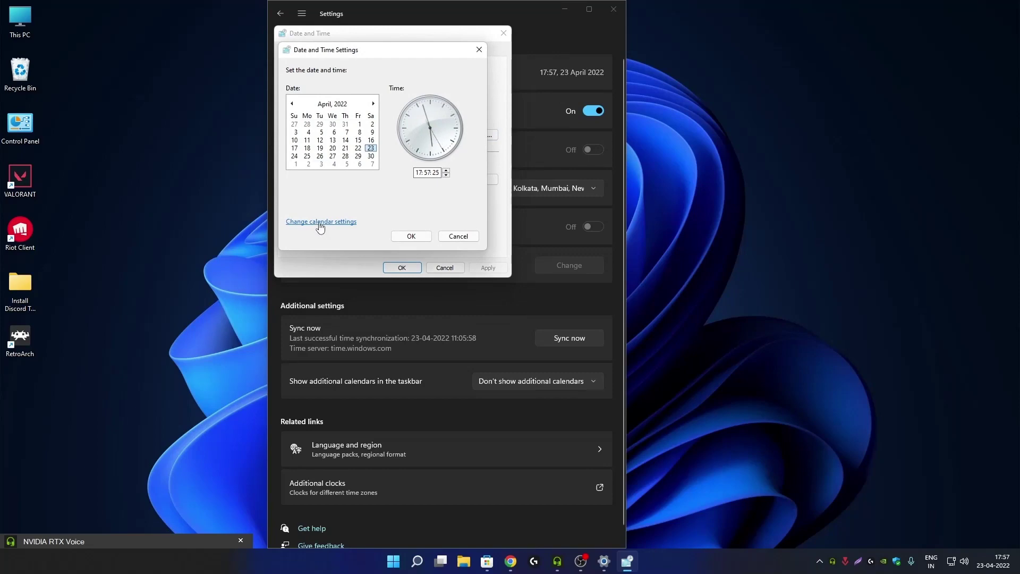
click(320, 222)
drag(94, 21, 350, 28)
click(438, 273)
drag(389, 64, 354, 23)
click(341, 39)
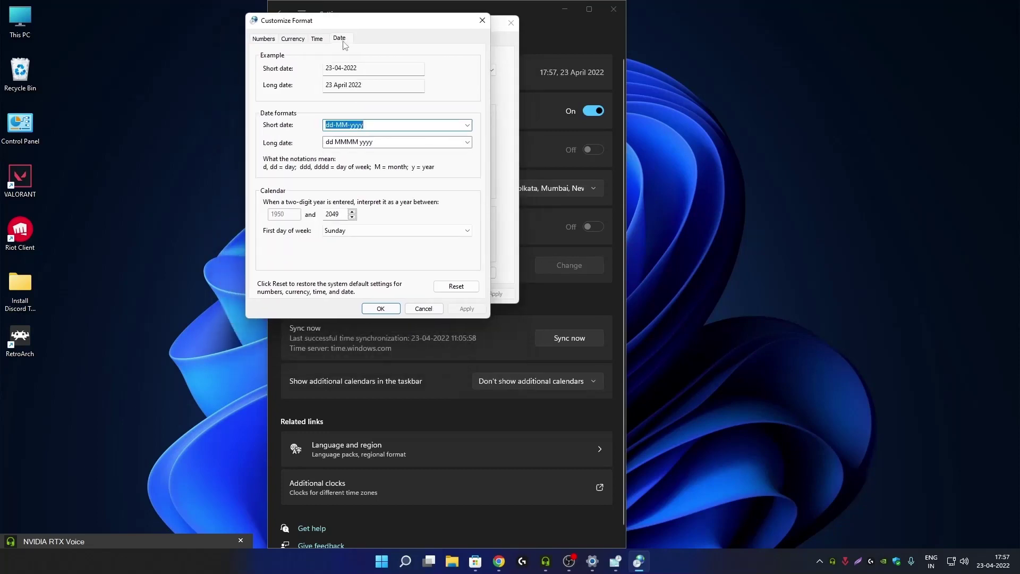
Step: Enter a hyphen-separated weekday short date format and apply it
click(329, 125)
text(dd-dd-)
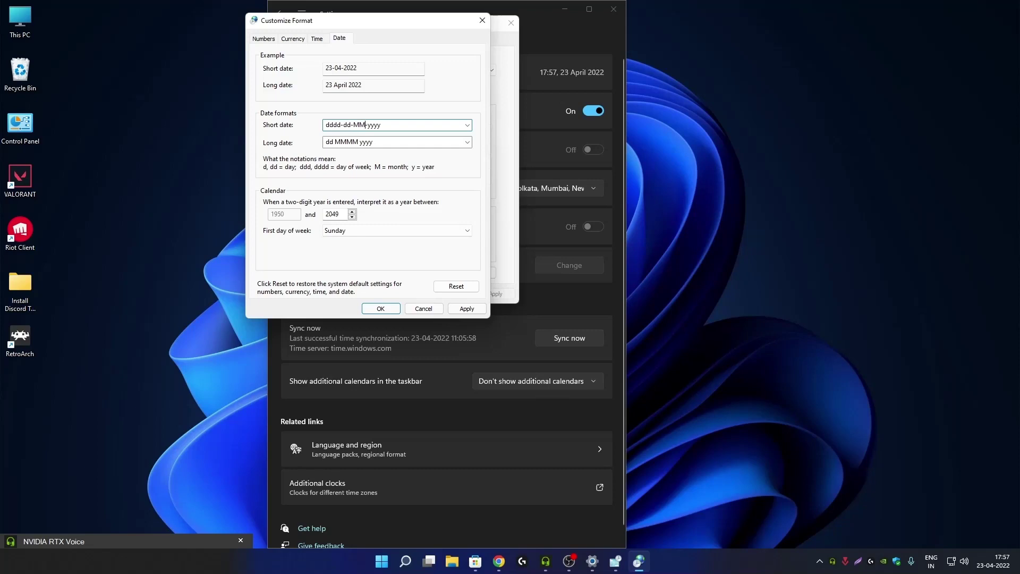
text(MM)
key(ctrl+a)
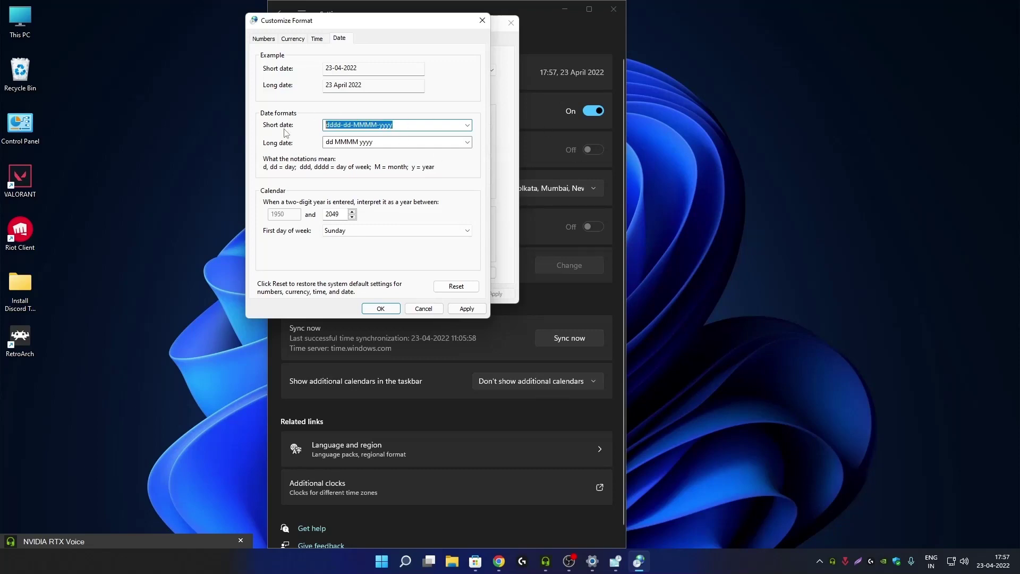
click(472, 312)
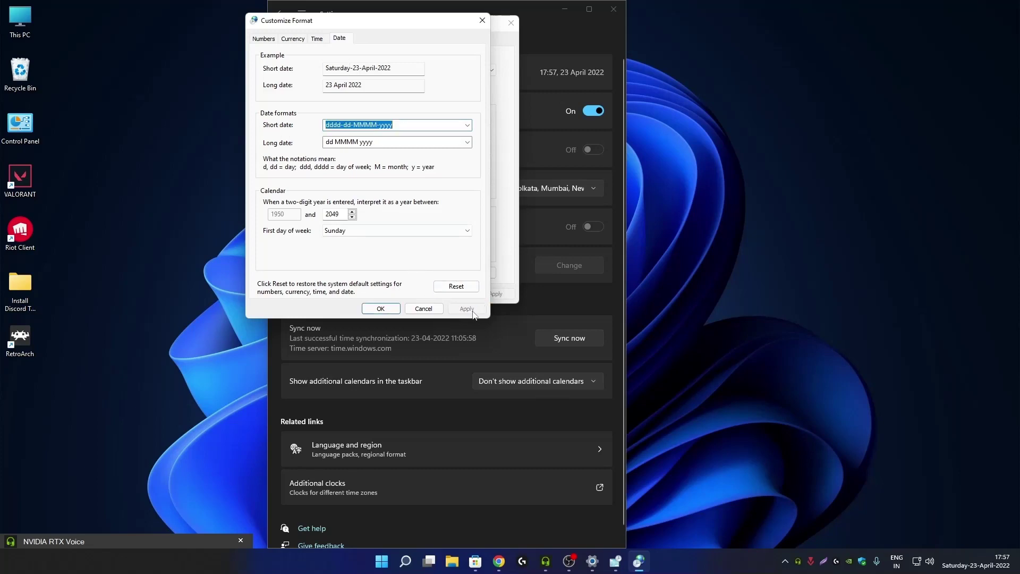
mouse_move(967, 572)
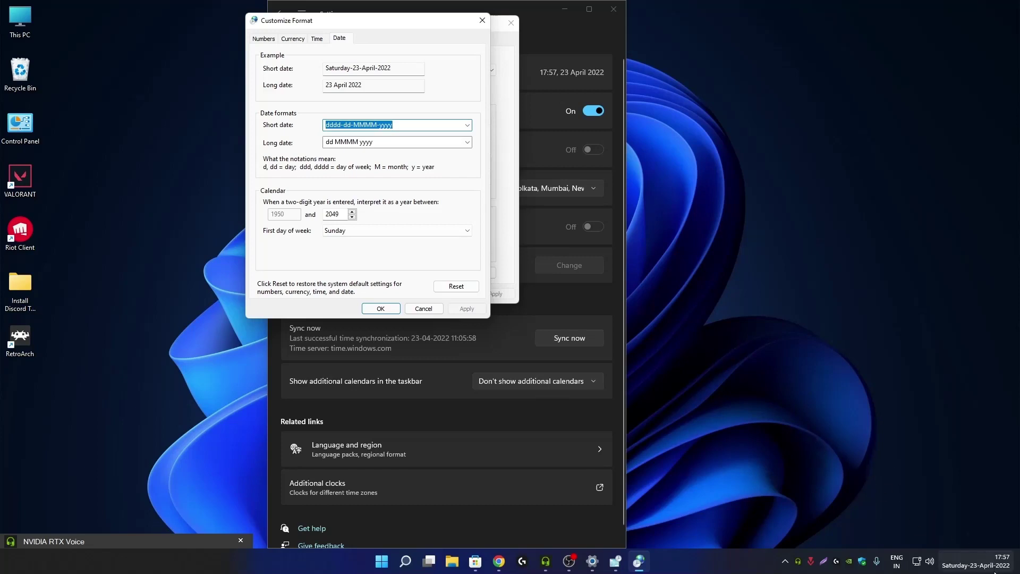
Step: Replace the hyphens with spaces so the short date is 'dddd dd MMMM yyyy', and apply
click(346, 124)
key(BackSpace)
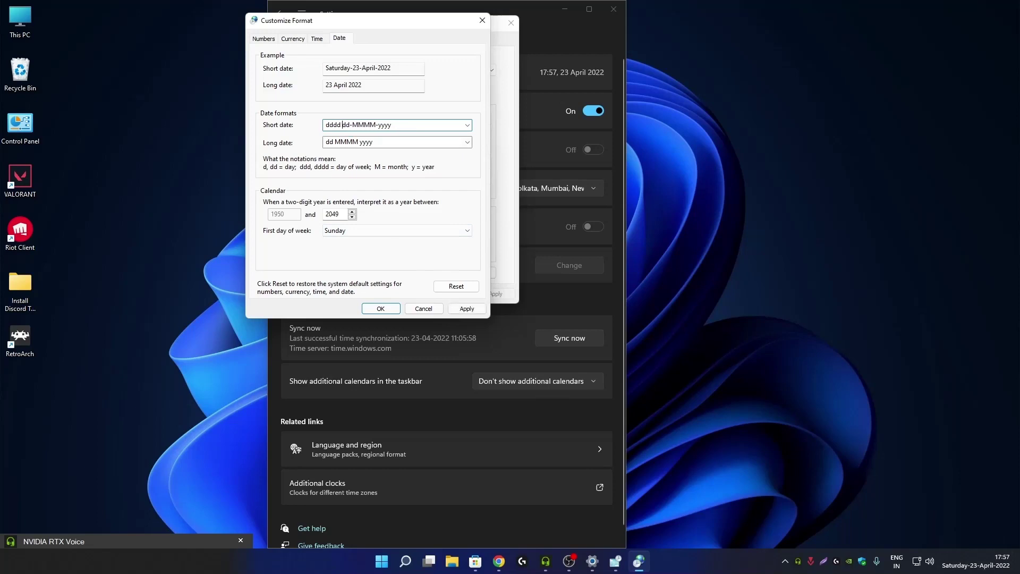
key(Delete)
key(BackSpace)
click(478, 312)
Step: Confirm with OK, close the Region and Date and Time dialogs, and minimise Settings
click(381, 309)
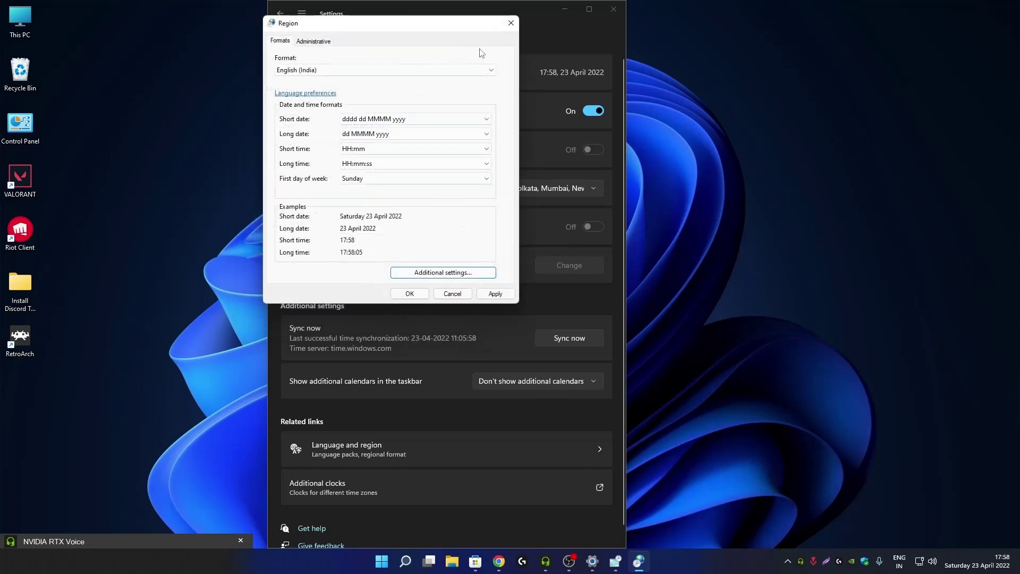
click(509, 24)
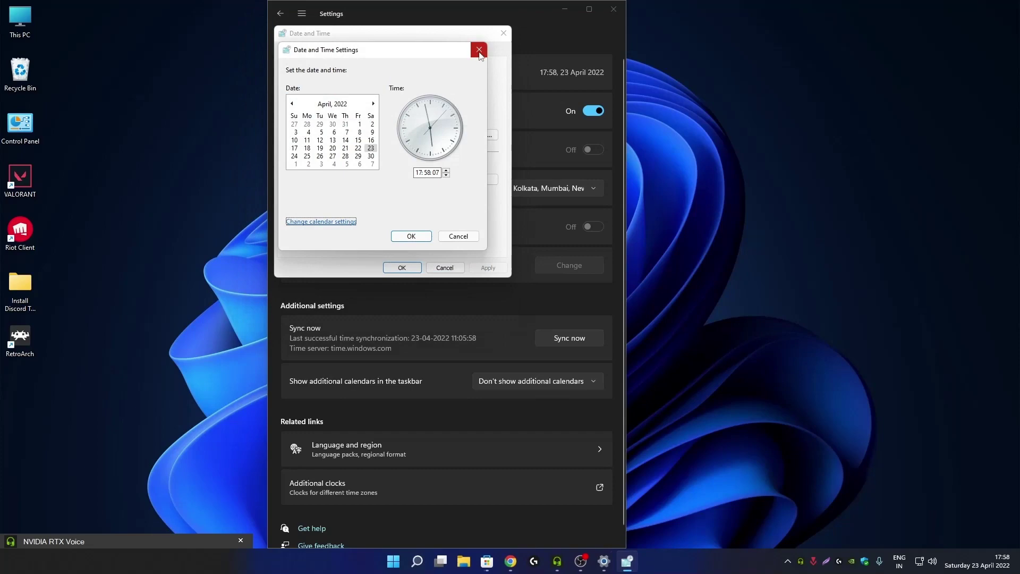
click(480, 49)
click(503, 33)
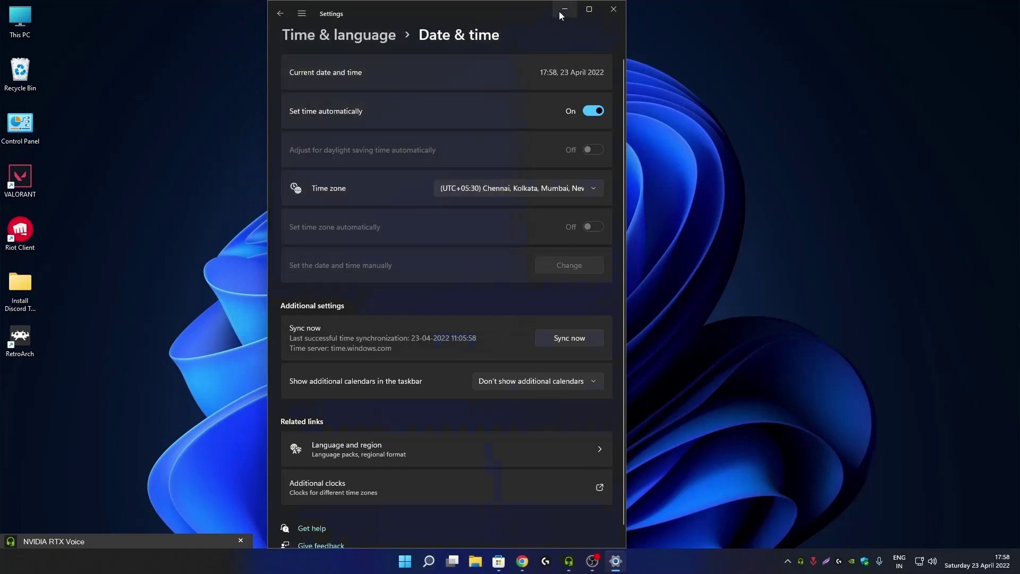
click(565, 11)
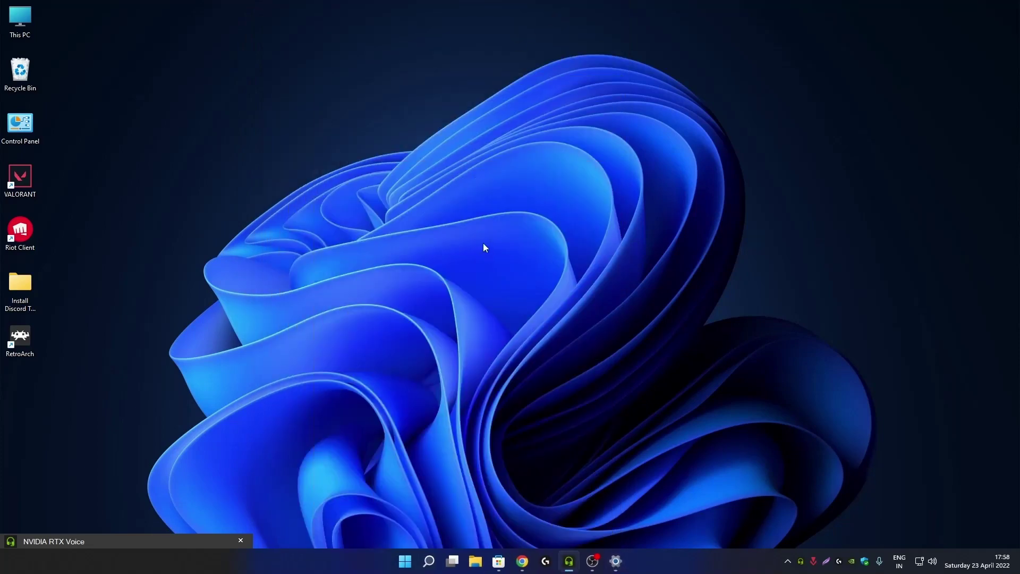
click(498, 561)
click(753, 53)
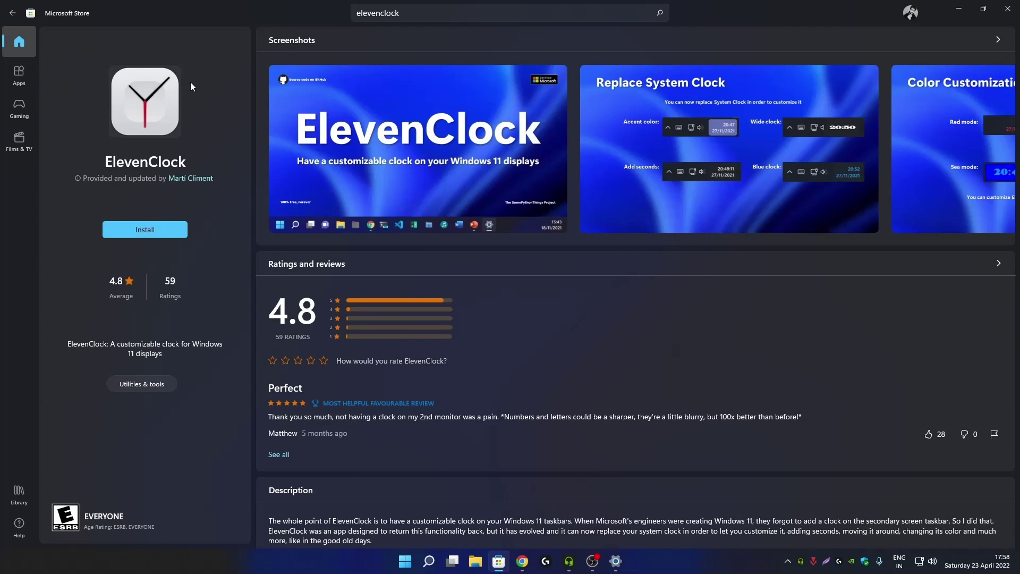
click(959, 8)
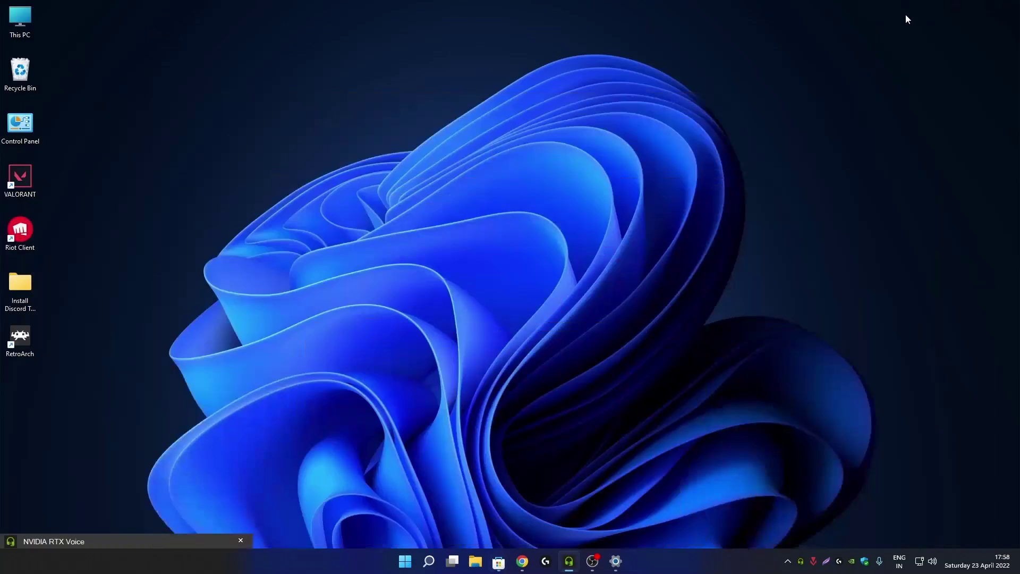
Step: Search 'Elev' from the taskbar and launch ElevenClock
click(429, 560)
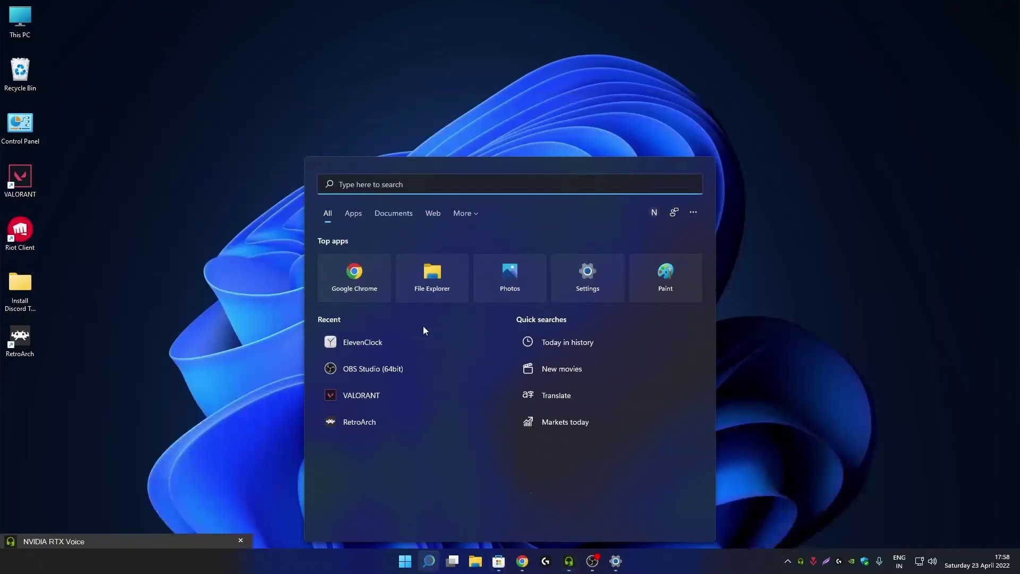
text(Elev)
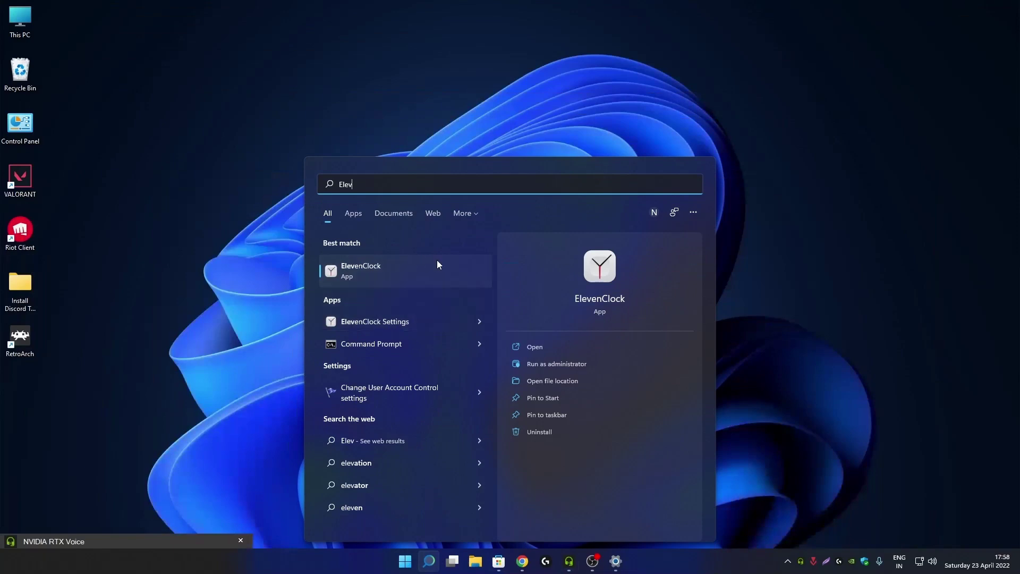
click(560, 343)
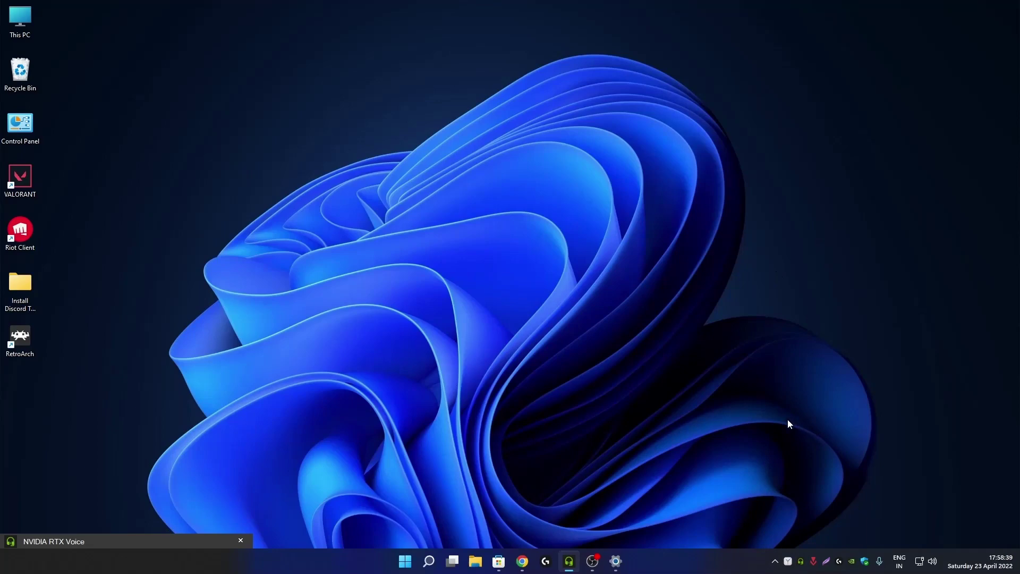
Step: Open ElevenClock Settings maximised and enable Show seconds on the clock under Date & Time Settings
right_click(990, 563)
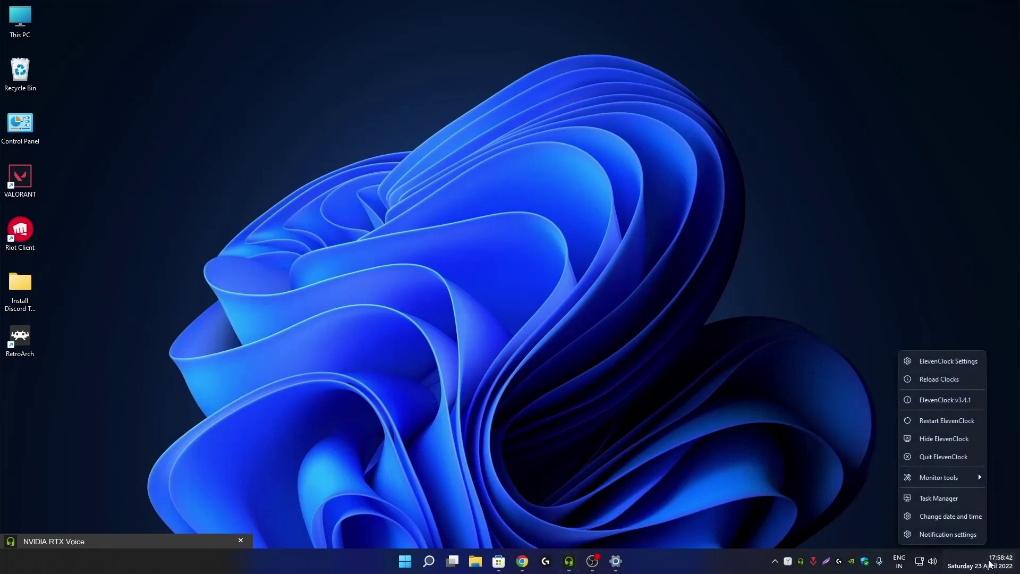
click(938, 361)
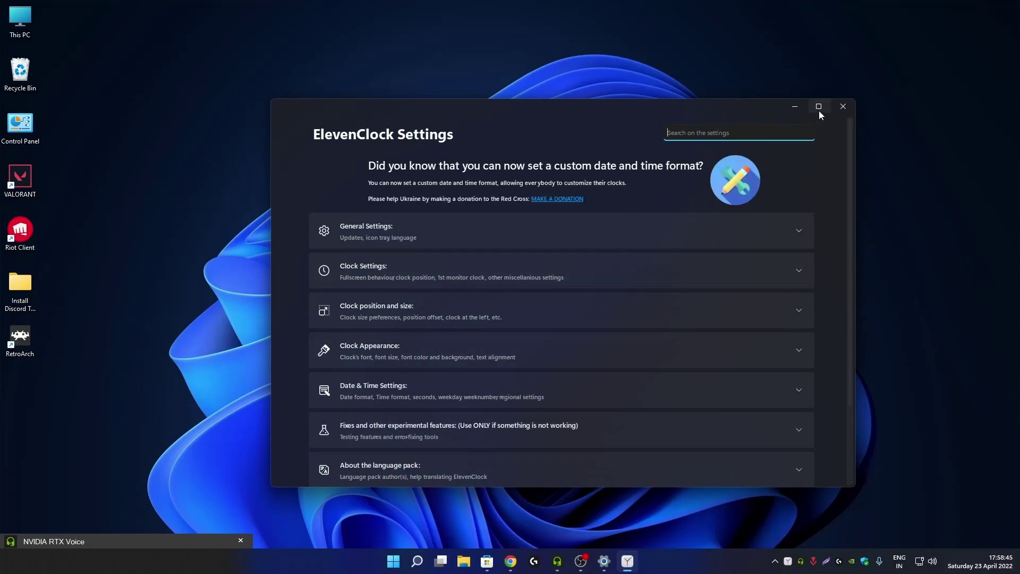
click(818, 107)
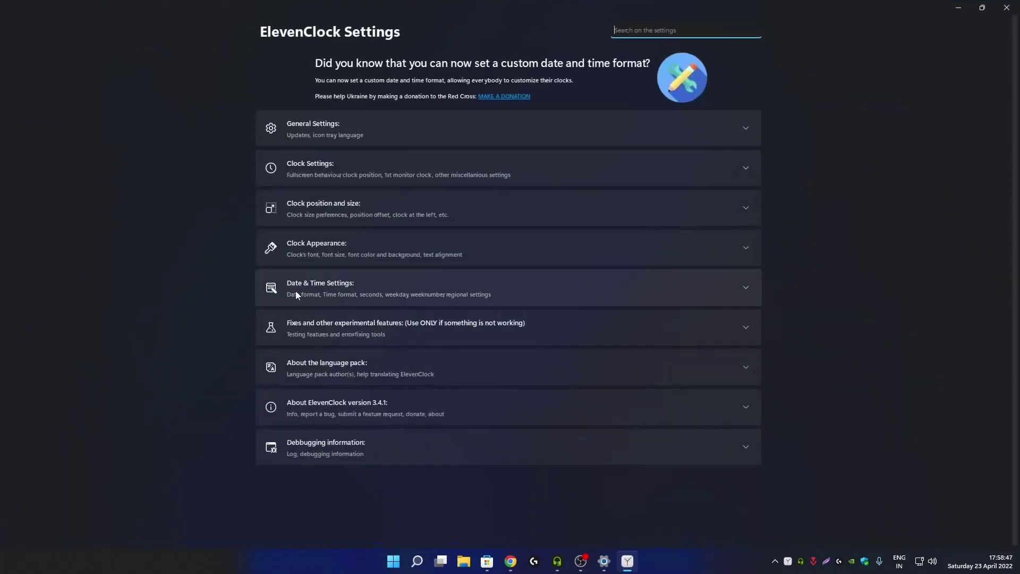
click(344, 287)
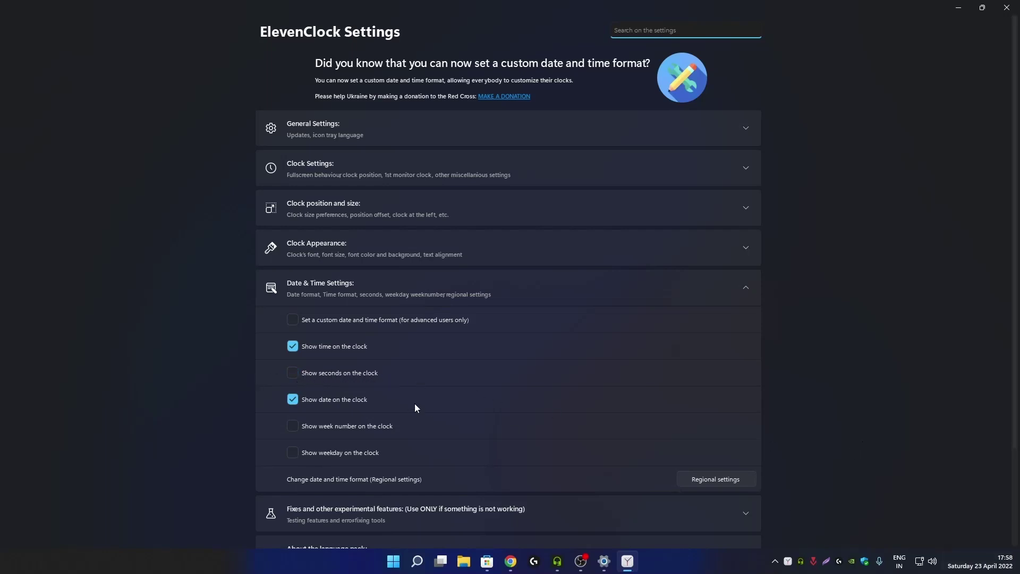
click(356, 372)
Step: Turn Show weekday on the clock on and back off, then collapse Date & Time Settings
click(328, 456)
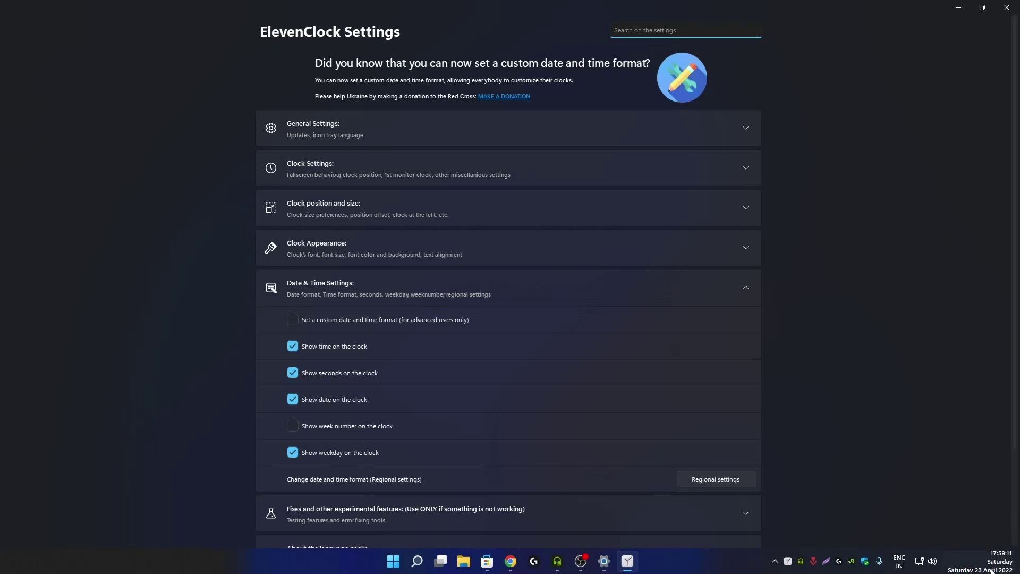
click(348, 451)
click(462, 277)
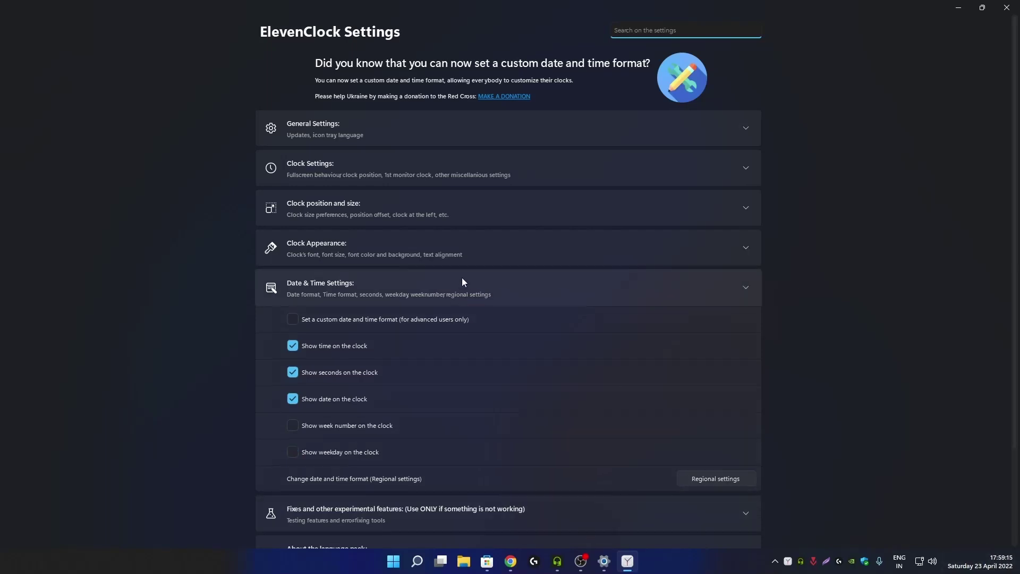
click(388, 288)
click(384, 283)
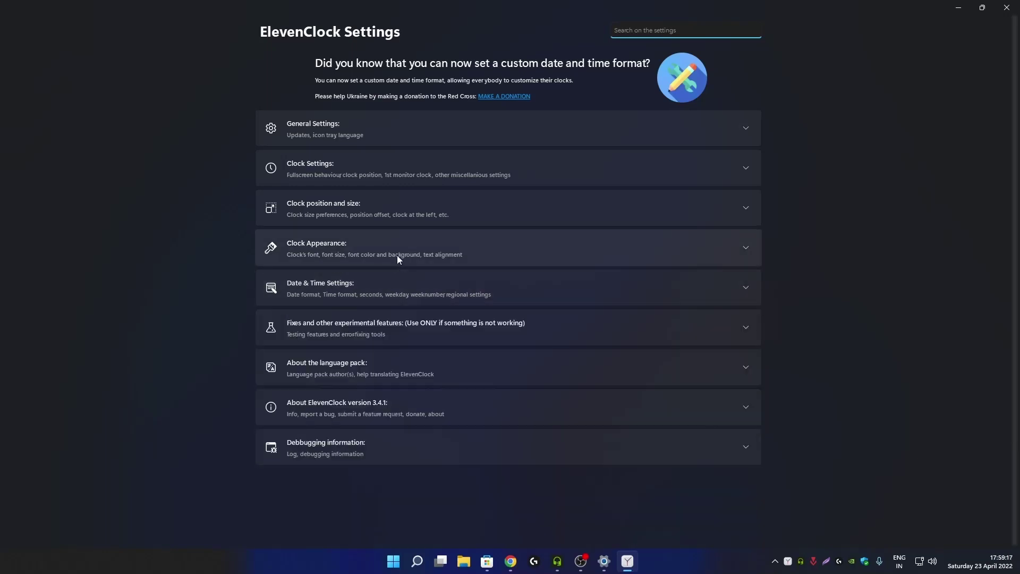
Step: Look through the Clock Appearance options, then expand General Settings
click(399, 255)
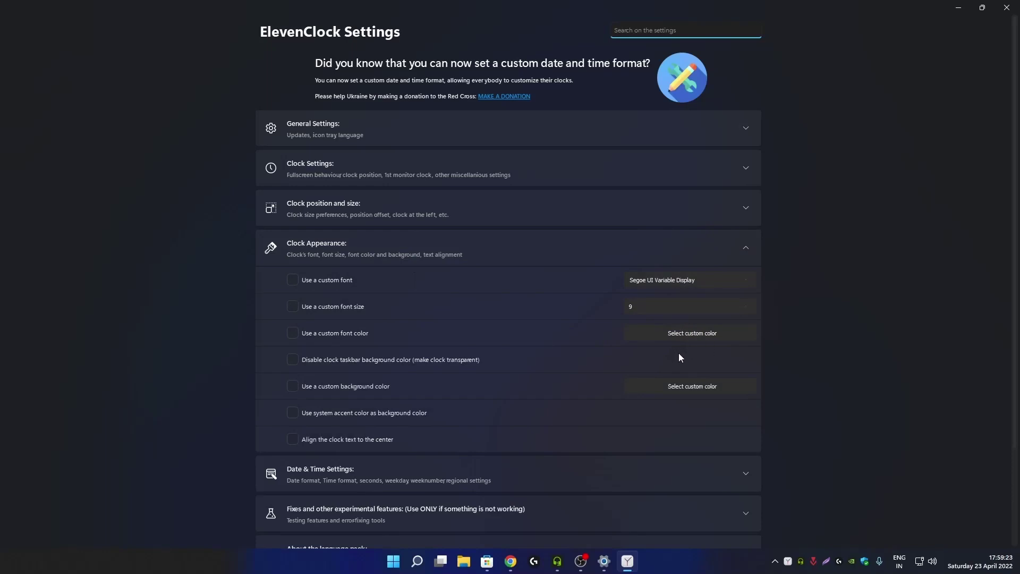
click(471, 253)
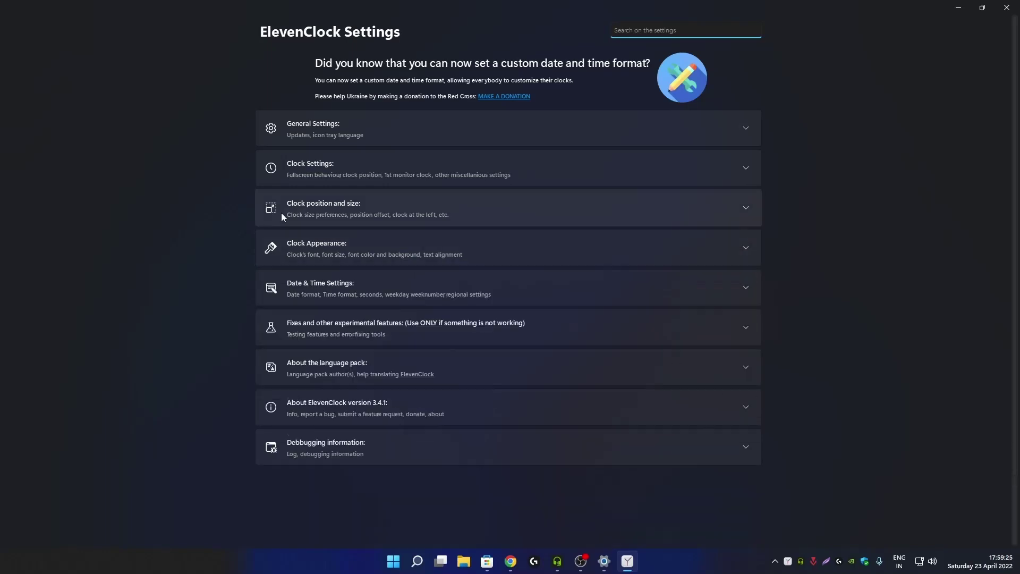
click(450, 132)
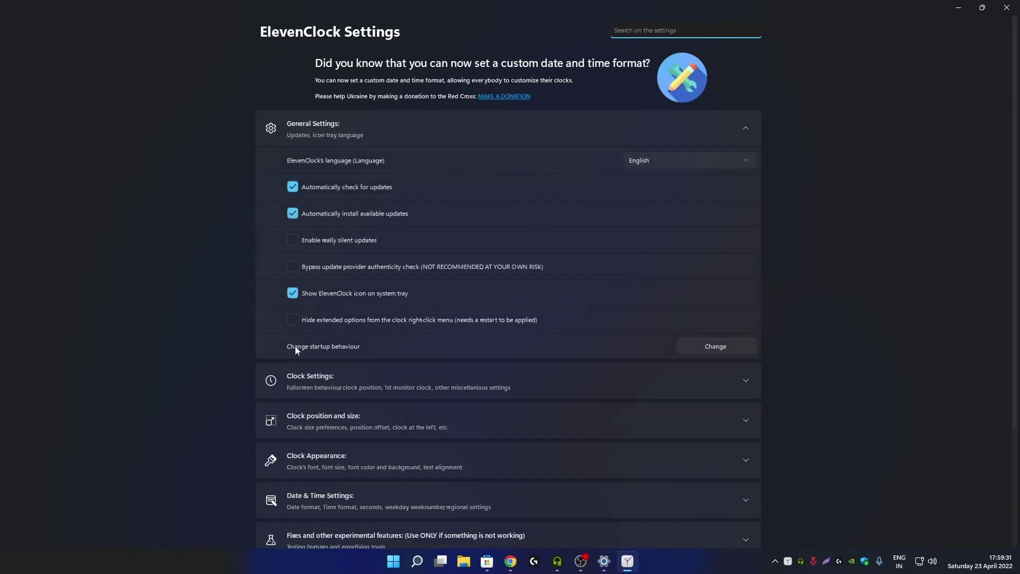
click(726, 345)
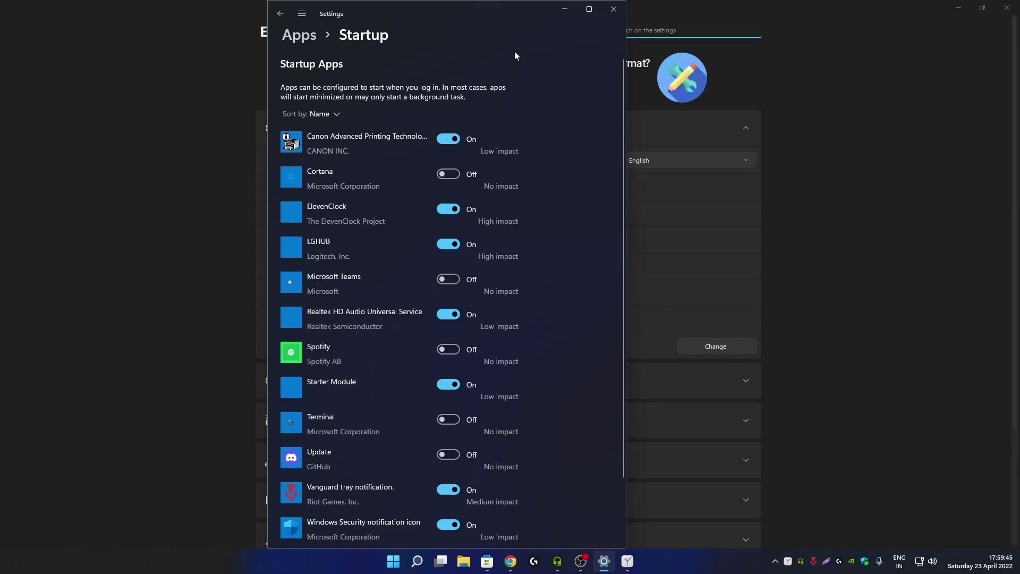
click(614, 9)
Step: Minimise ElevenClock Settings, check Chrome's weekday clock image tab, return to YouTube, and minimise Chrome
click(958, 10)
click(523, 562)
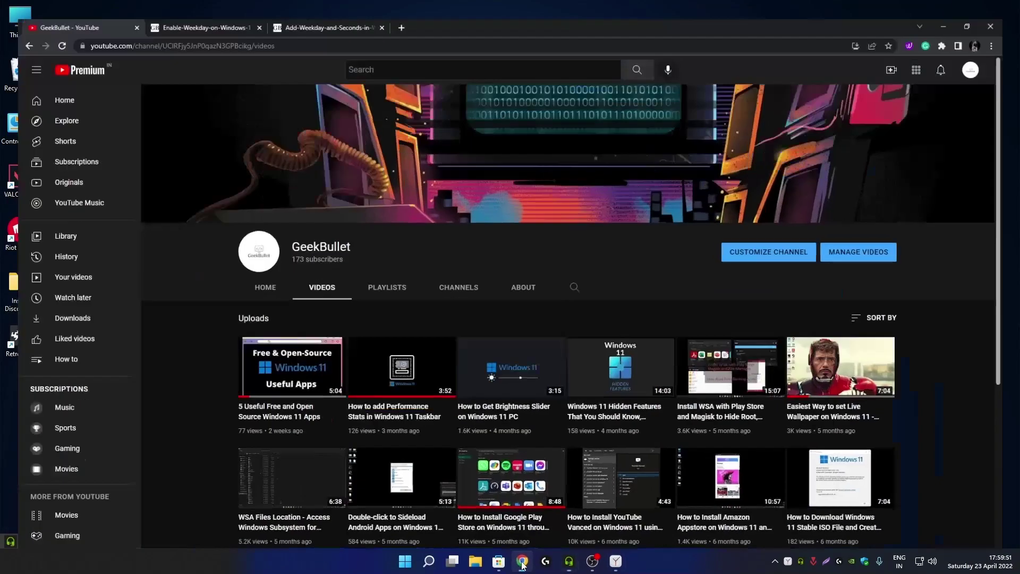
click(205, 8)
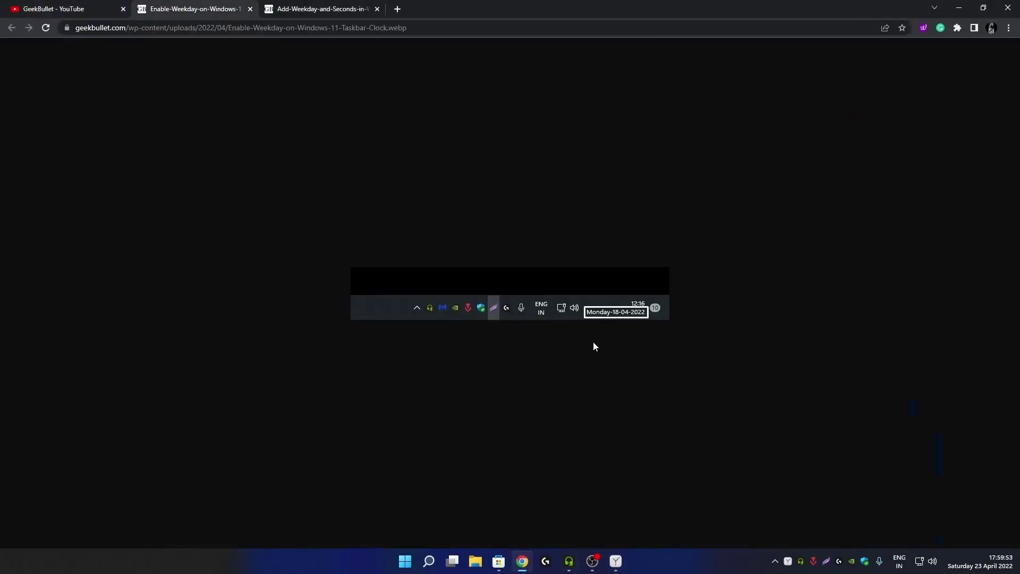
click(69, 9)
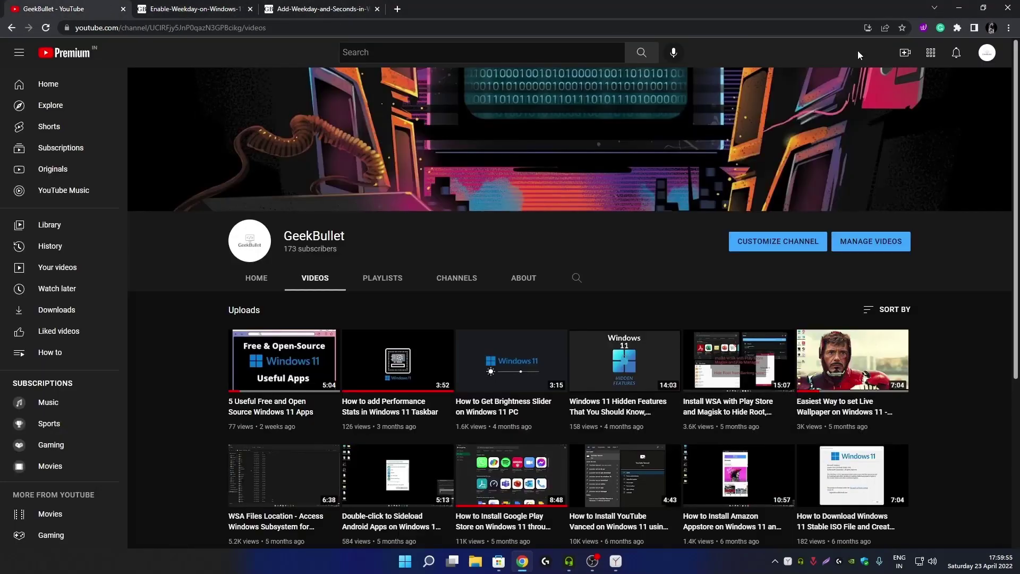
click(961, 7)
Step: Open and close the taskbar calendar, then restore Chrome
click(988, 561)
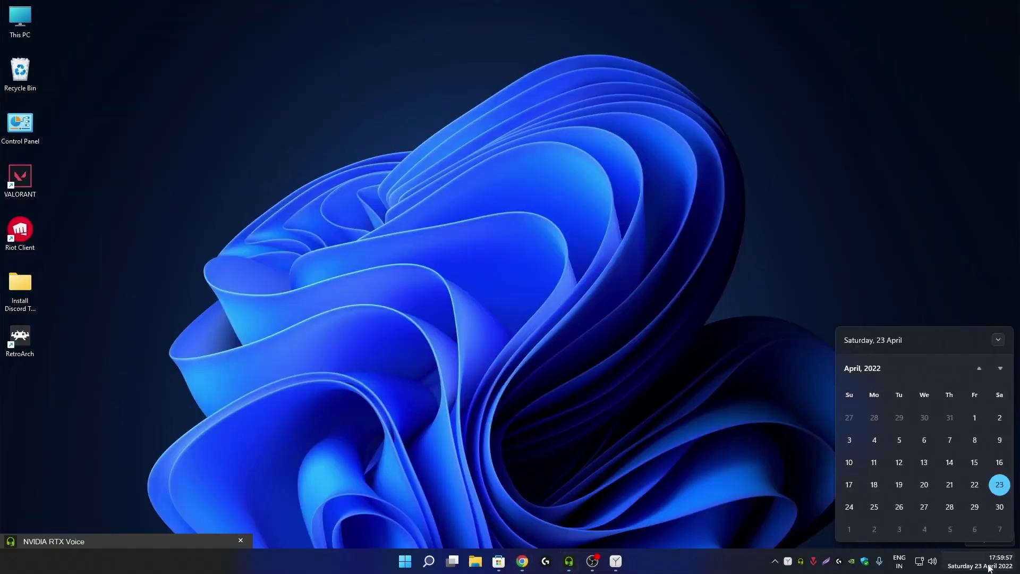
click(775, 309)
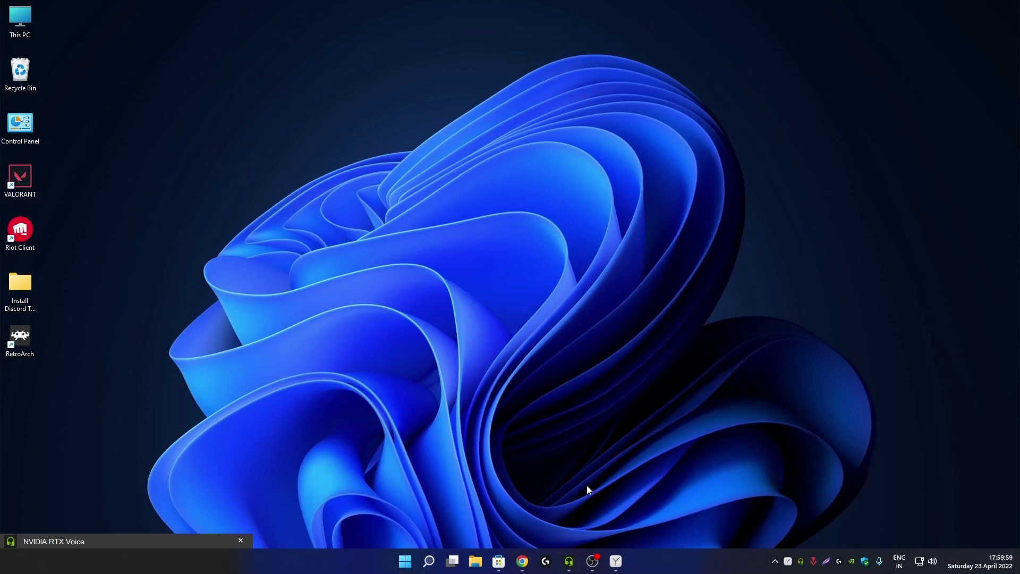
click(527, 567)
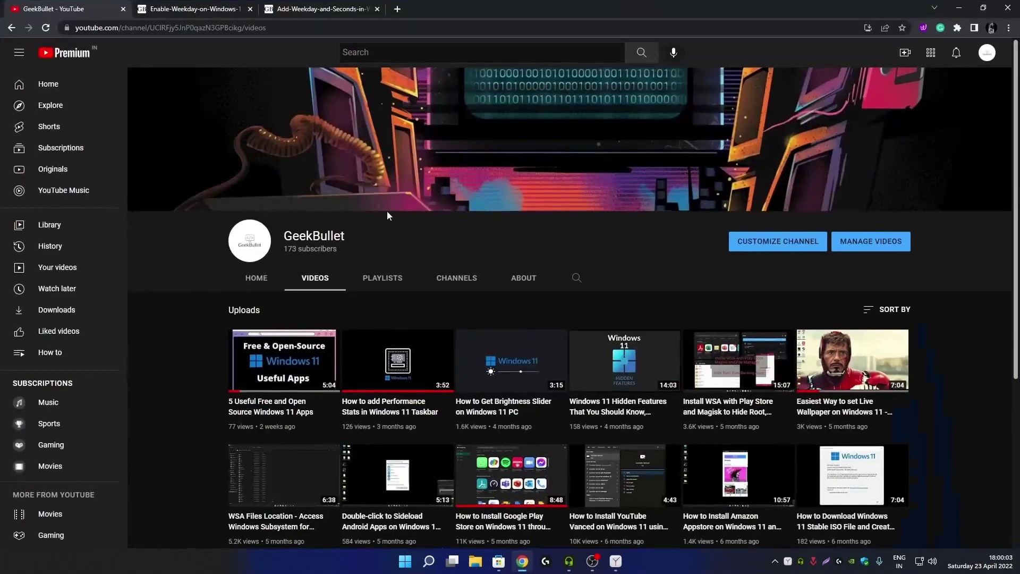